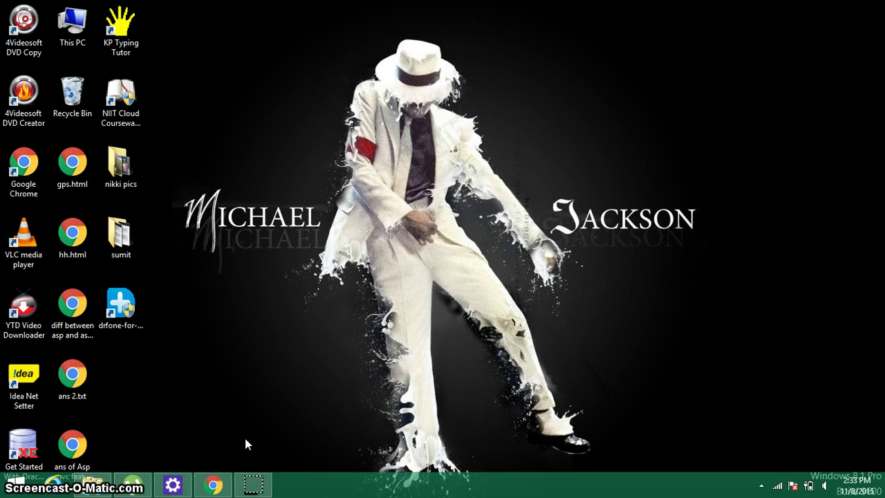
Restore the Chrome window from the taskbar and move it fully onto the screen
{"action": "mouse_move", "coordinate": [210, 480]}
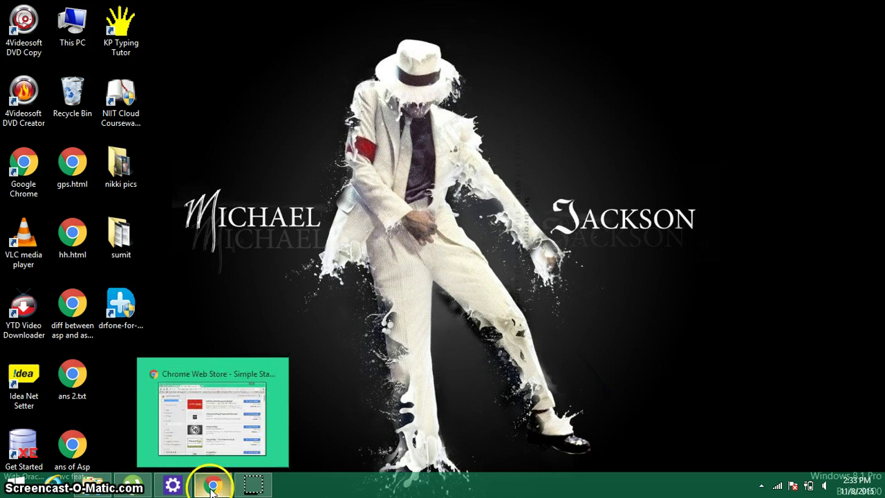
{"action": "left_click", "coordinate": [197, 425]}
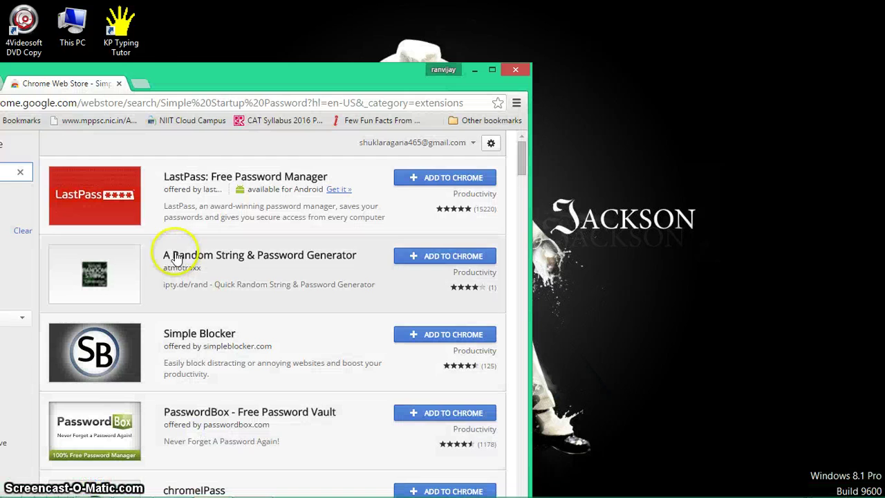
{"action": "left_click_drag", "start_coordinate": [184, 79], "coordinate": [297, 3]}
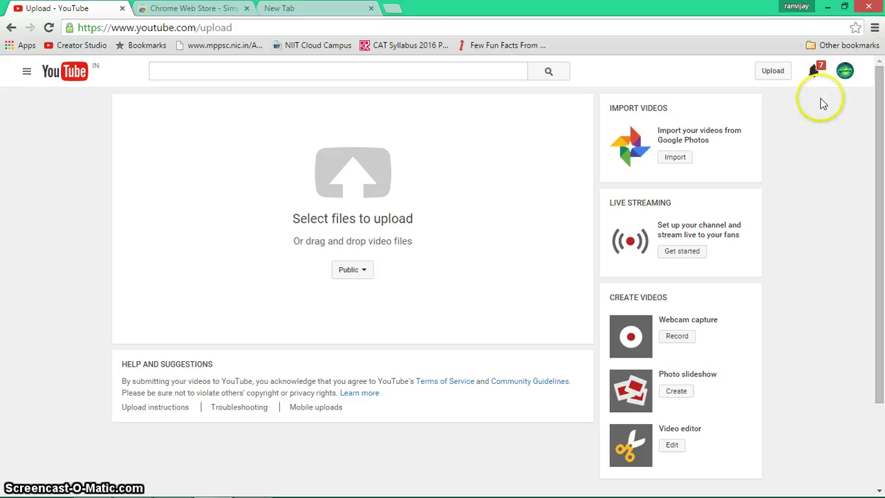
Open the installed extensions list through the main menu's More tools and scroll through it
{"action": "left_click", "coordinate": [845, 69]}
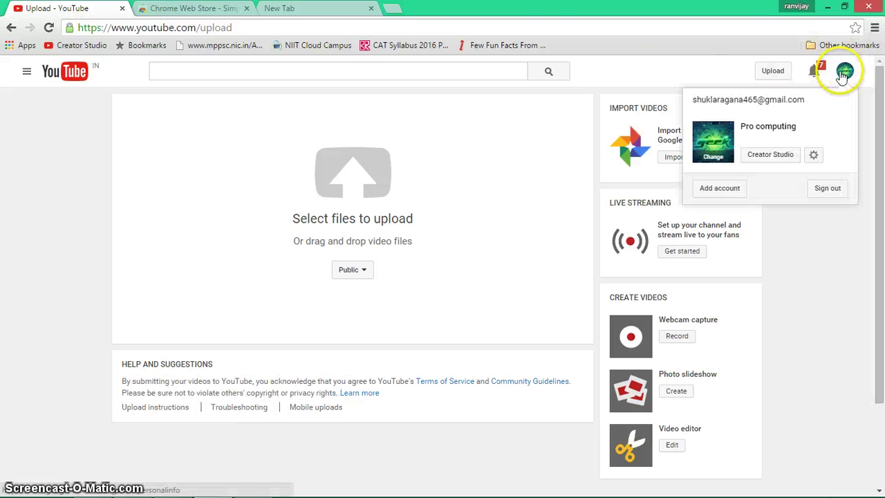
{"action": "left_click", "coordinate": [315, 8]}
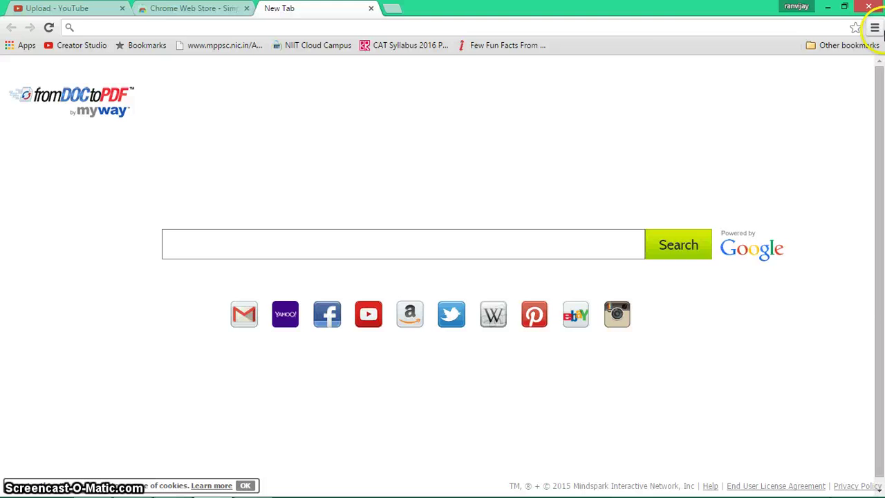
{"action": "left_click", "coordinate": [875, 28]}
{"action": "mouse_move", "coordinate": [844, 202]}
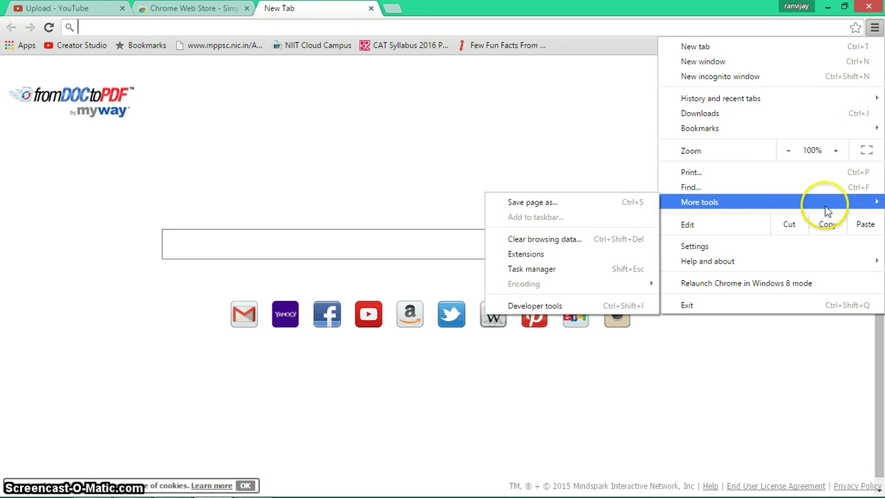
{"action": "left_click", "coordinate": [626, 255]}
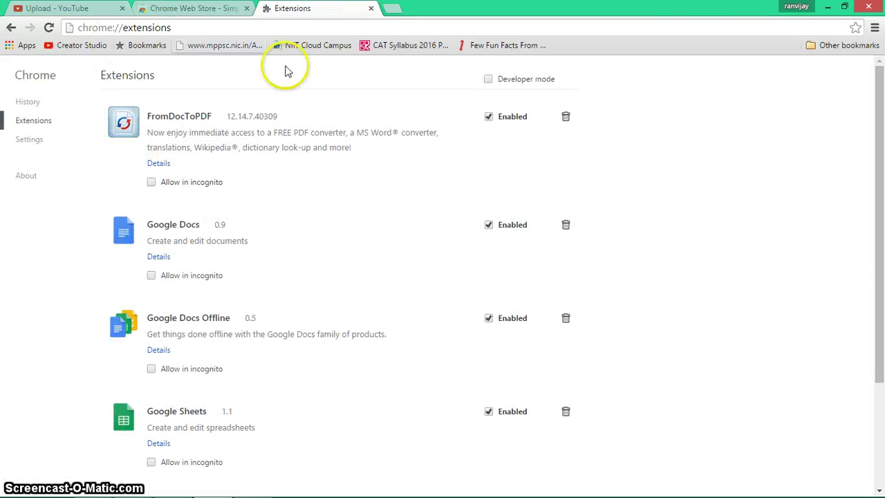
{"action": "left_click_drag", "start_coordinate": [880, 139], "coordinate": [880, 242]}
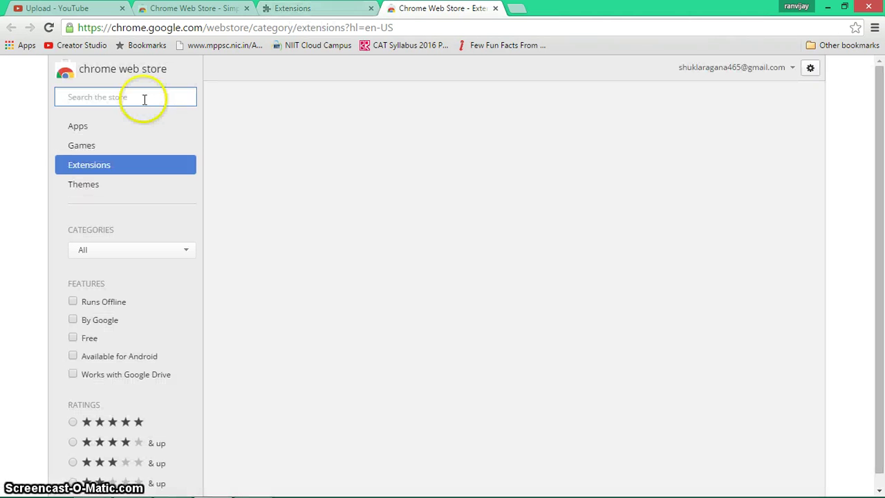
Search the Chrome Web Store for 'Simple Startup Password'
{"action": "key", "text": "ctrl+v"}
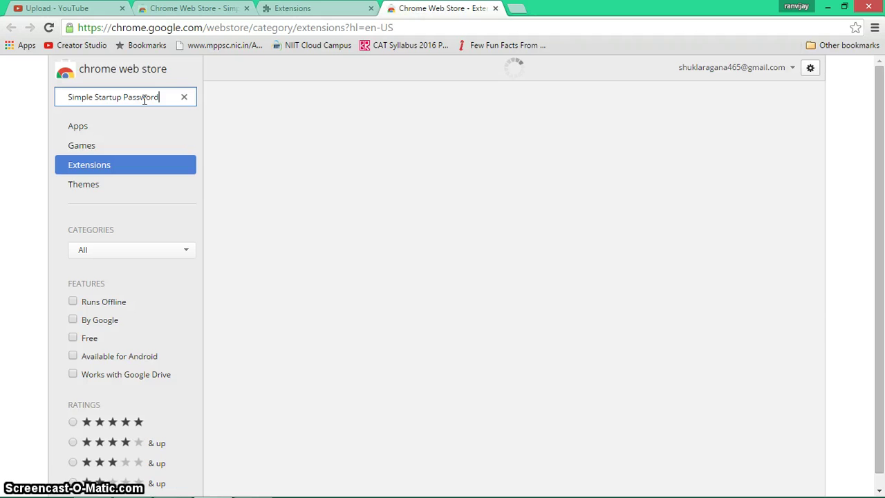
{"action": "key", "text": "Return"}
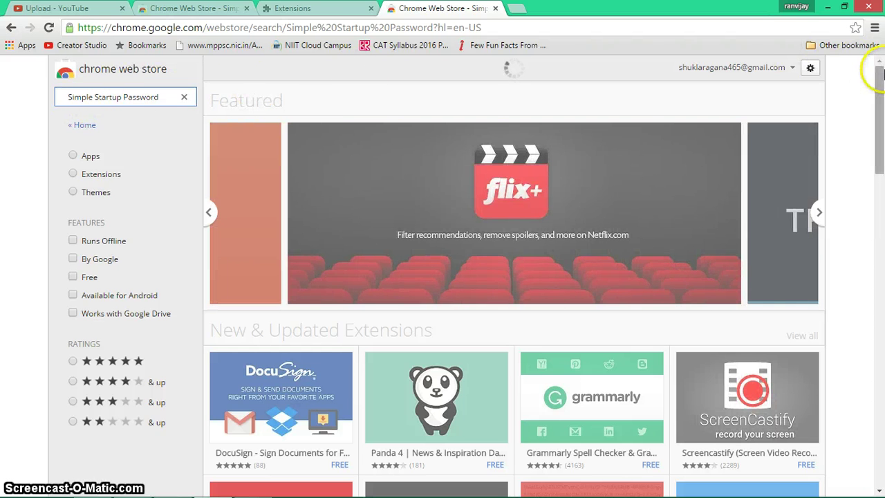
{"action": "mouse_move", "coordinate": [883, 83]}
{"action": "left_mouse_down"}
{"action": "mouse_move", "coordinate": [882, 166]}
{"action": "mouse_move", "coordinate": [882, 83]}
{"action": "left_mouse_up"}
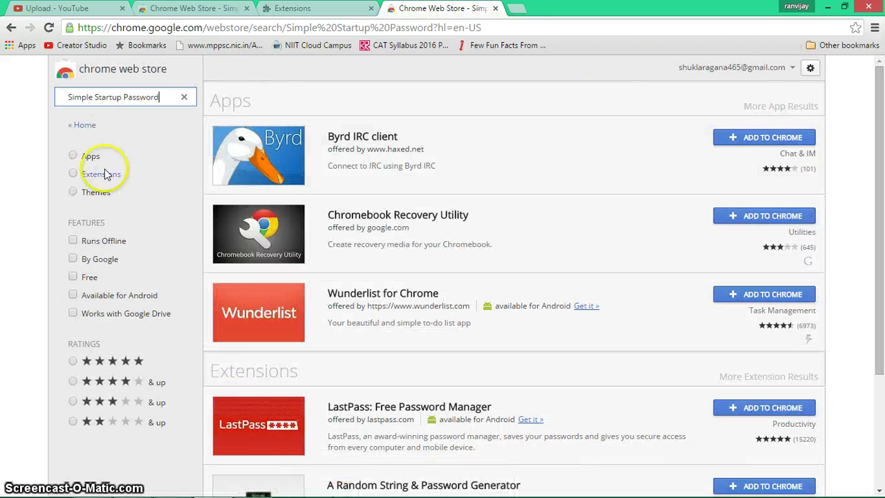
Filter the results to Extensions and add 'Set password for your browser ( chrome lock )' to Chrome
{"action": "left_click", "coordinate": [76, 173]}
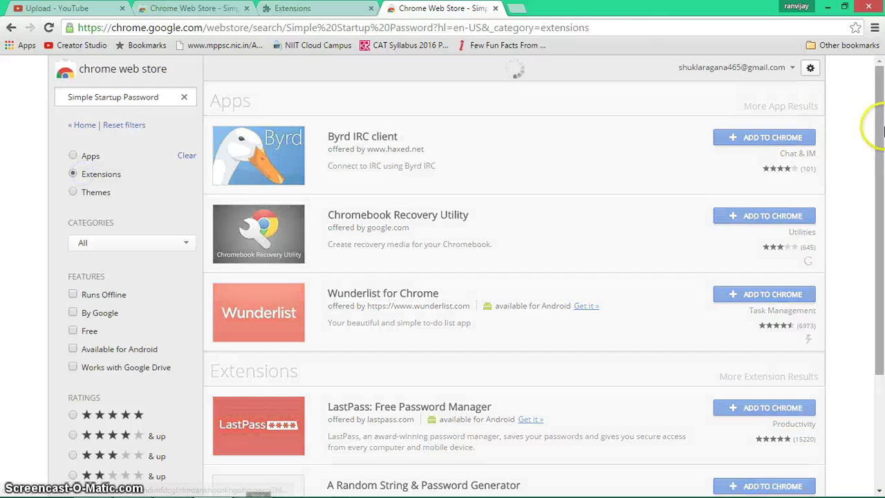
{"action": "left_click_drag", "start_coordinate": [881, 128], "coordinate": [883, 305]}
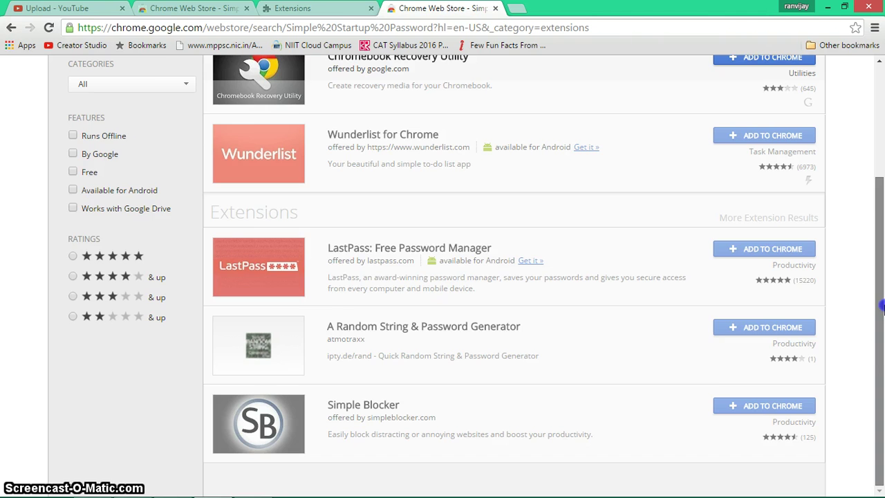
{"action": "left_click_drag", "start_coordinate": [882, 308], "coordinate": [873, 138]}
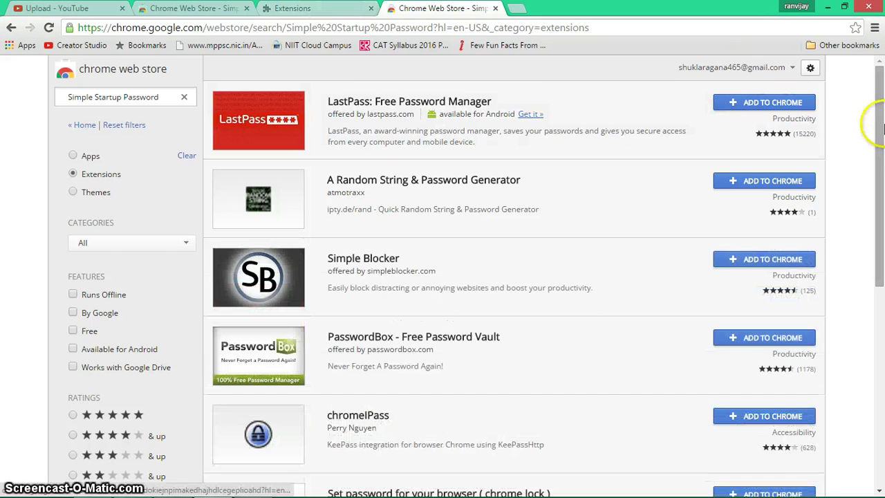
{"action": "left_click_drag", "start_coordinate": [879, 123], "coordinate": [882, 256]}
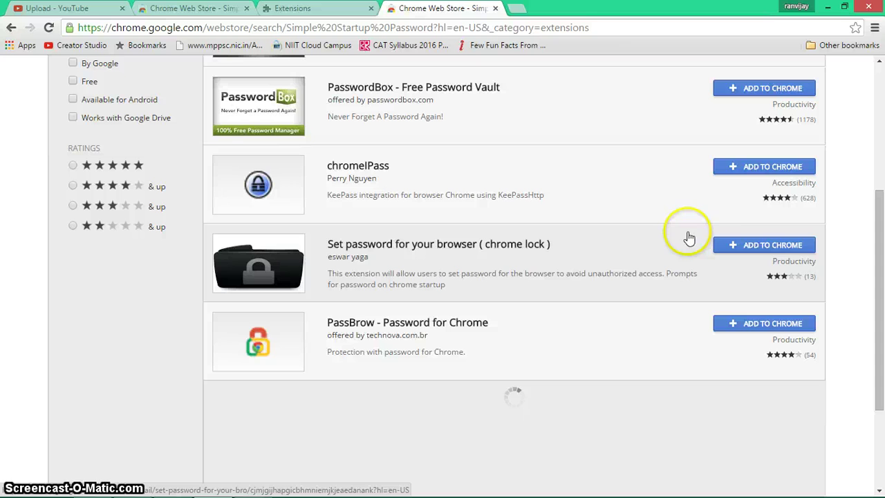
{"action": "left_click", "coordinate": [767, 246]}
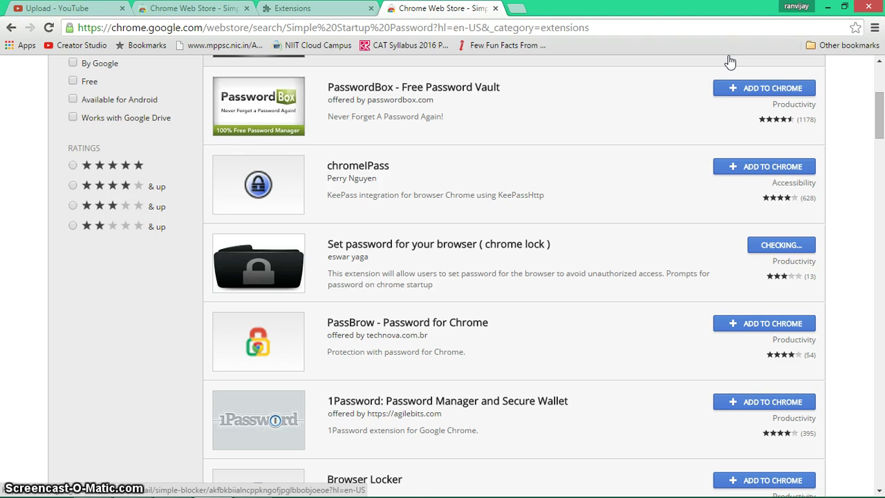
Open the chrome lock extension's details and confirm Add extension
{"action": "left_click", "coordinate": [766, 247]}
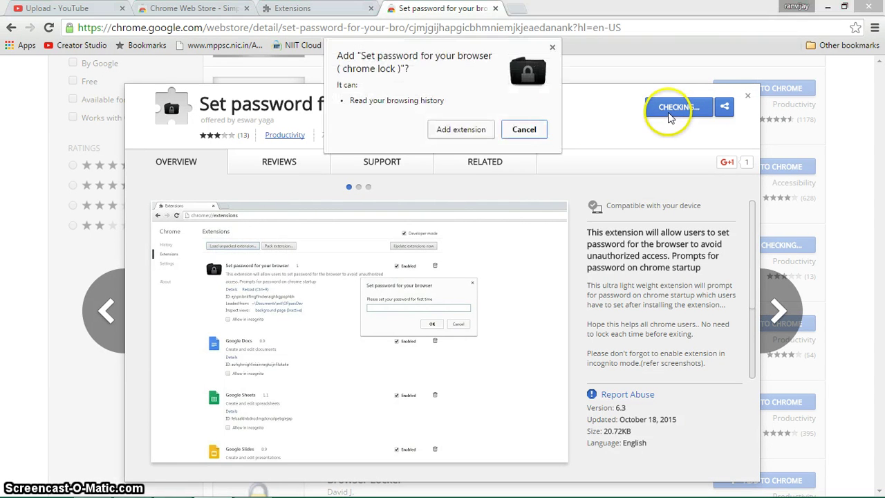
{"action": "left_click", "coordinate": [472, 132]}
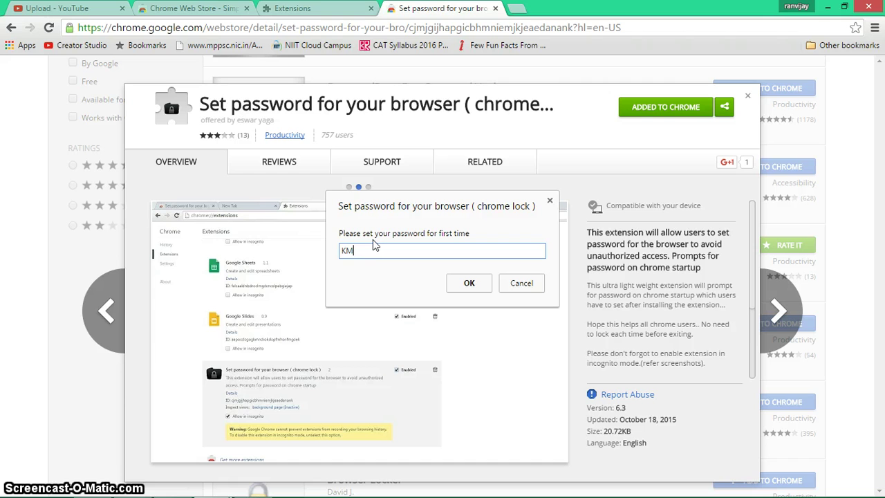
Enter a first-time browser password in the chrome lock prompt and save it
{"action": "key", "text": "BackSpace"}
{"action": "key", "text": "BackSpace"}
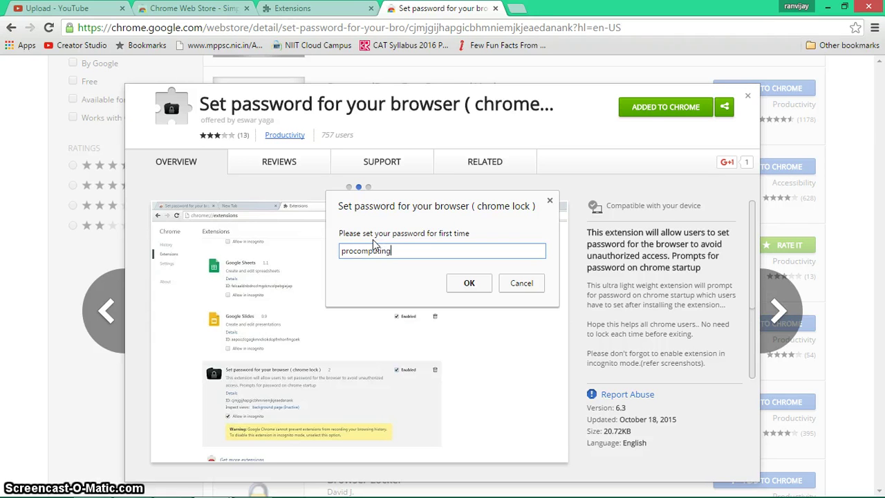
{"action": "key", "text": "Return"}
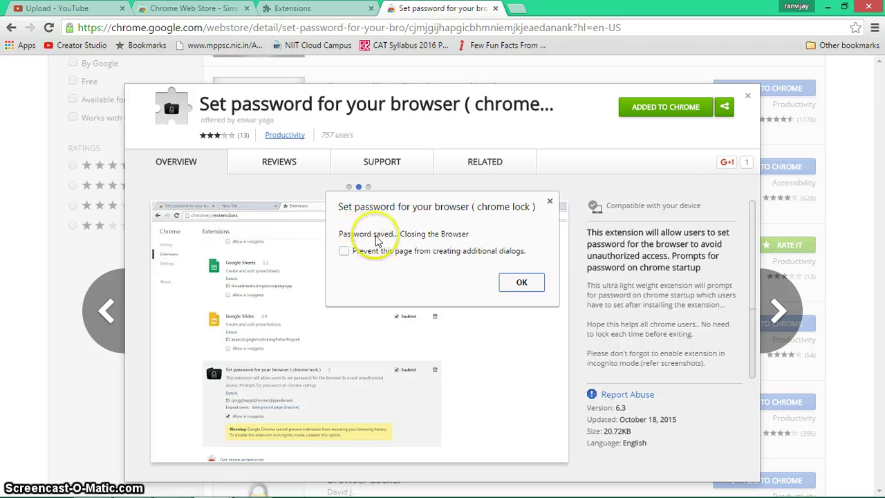
Dismiss the password-saved alert and relaunch Google Chrome by searching 'chrom' on the Start screen
{"action": "left_click", "coordinate": [521, 284]}
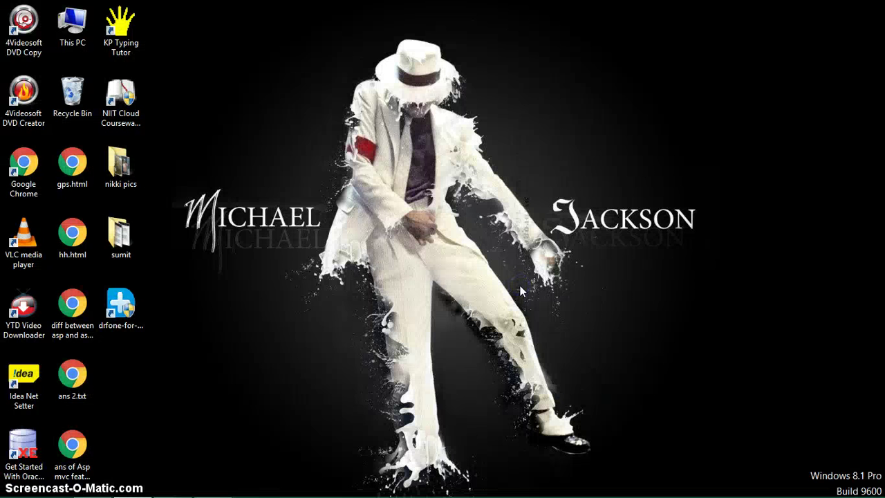
{"action": "left_click", "coordinate": [510, 288]}
{"action": "left_click", "coordinate": [13, 487]}
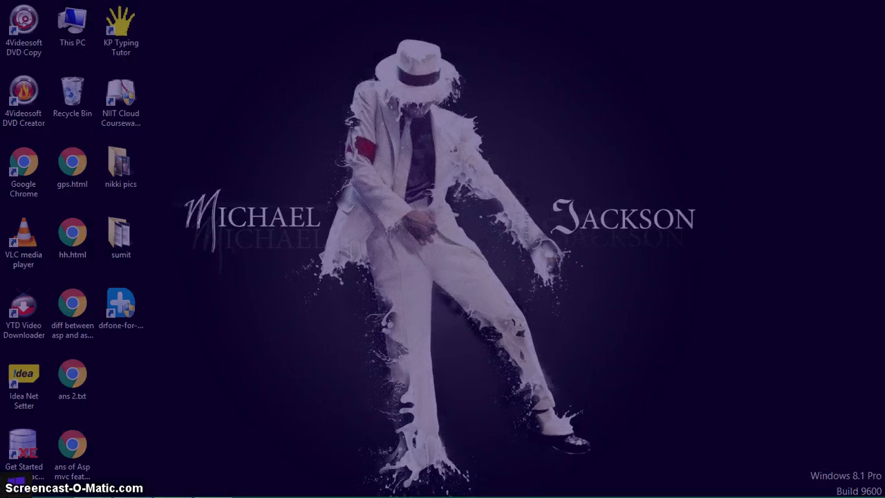
{"action": "type", "text": "chrome"}
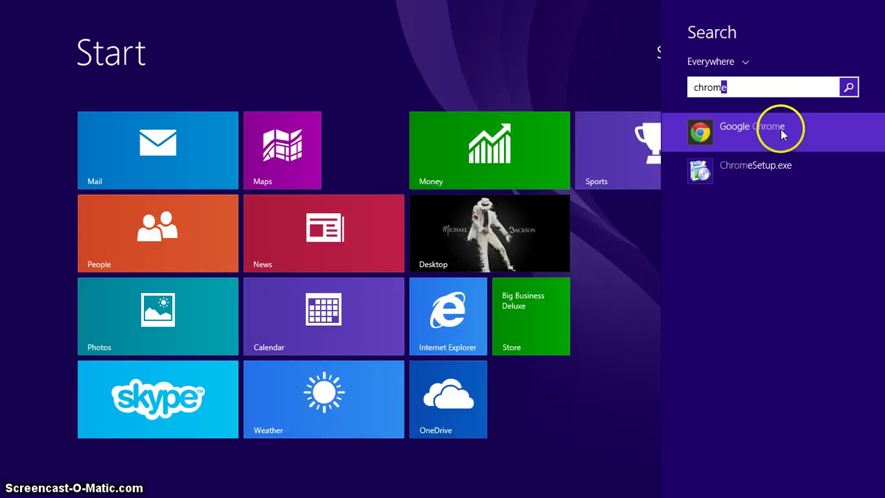
{"action": "left_click", "coordinate": [781, 129]}
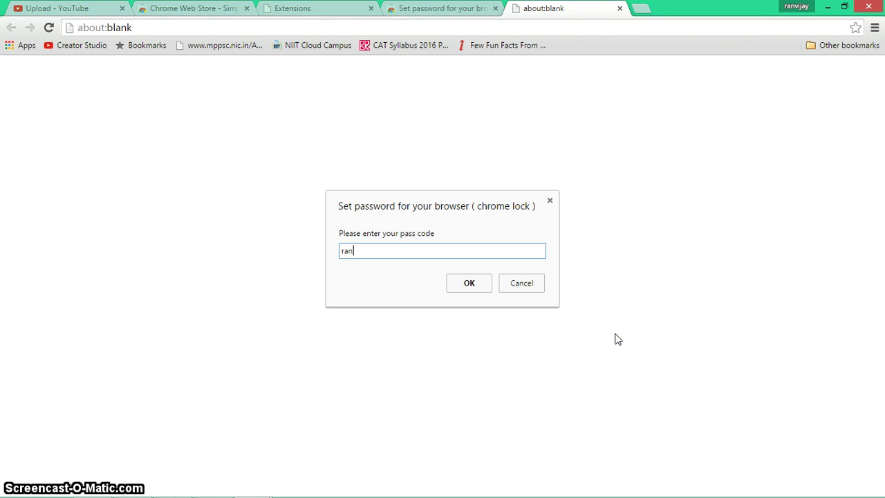
Submit pass codes at the chrome lock startup prompt until the browser closes
{"action": "key", "text": "Return"}
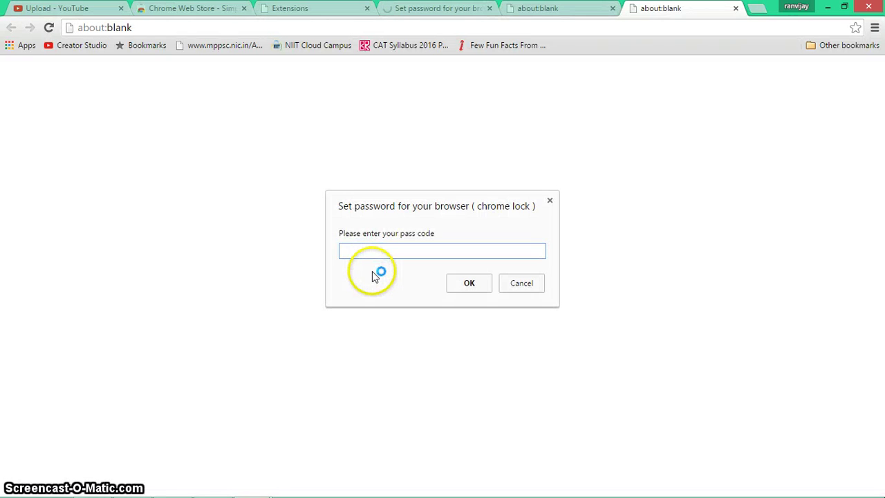
{"action": "key", "text": "Return"}
Search 'chrome' on the Start screen and launch Google Chrome
{"action": "key", "text": "super"}
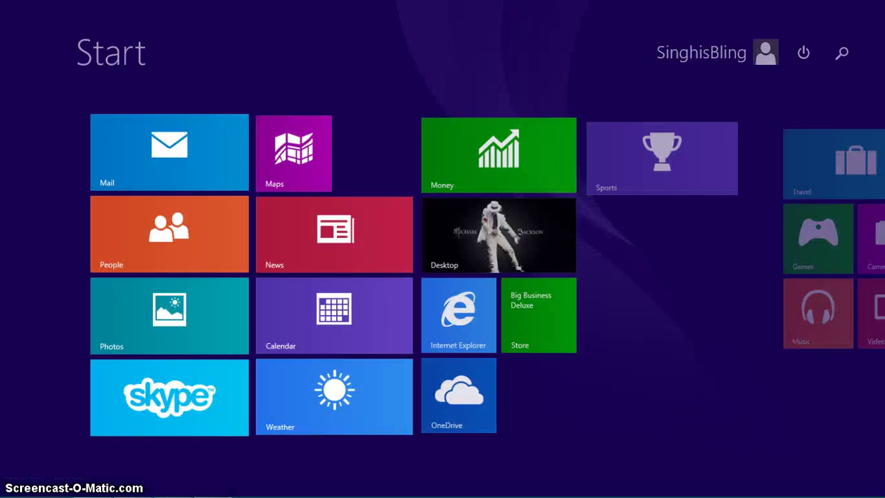
{"action": "type", "text": "chrome"}
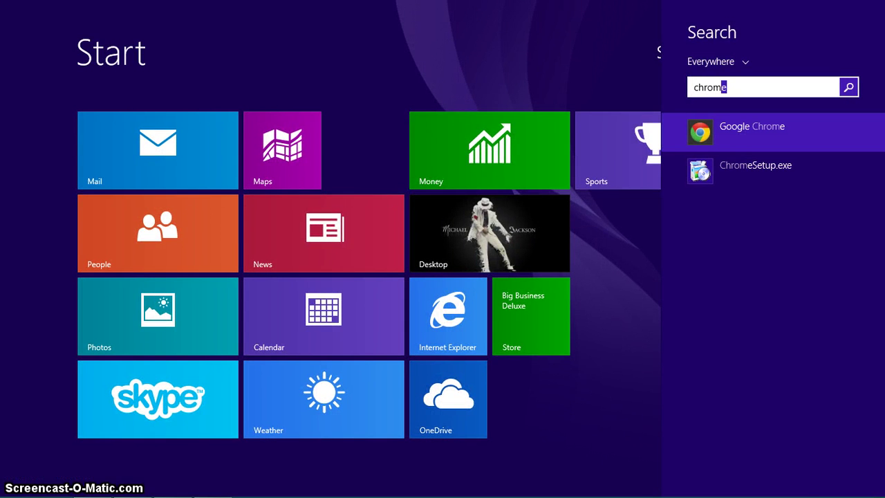
{"action": "key", "text": "Return"}
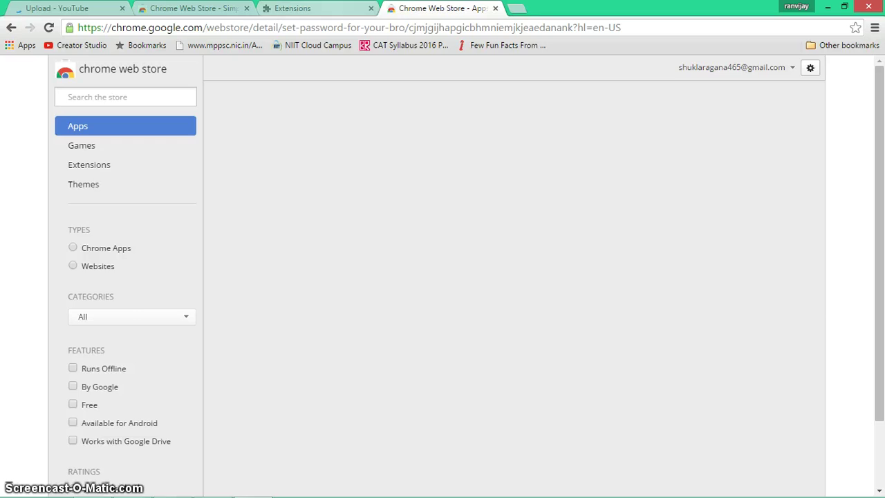
Close the leftover about:blank tabs and switch to the chrome lock extension's store page
{"action": "left_click", "coordinate": [290, 8]}
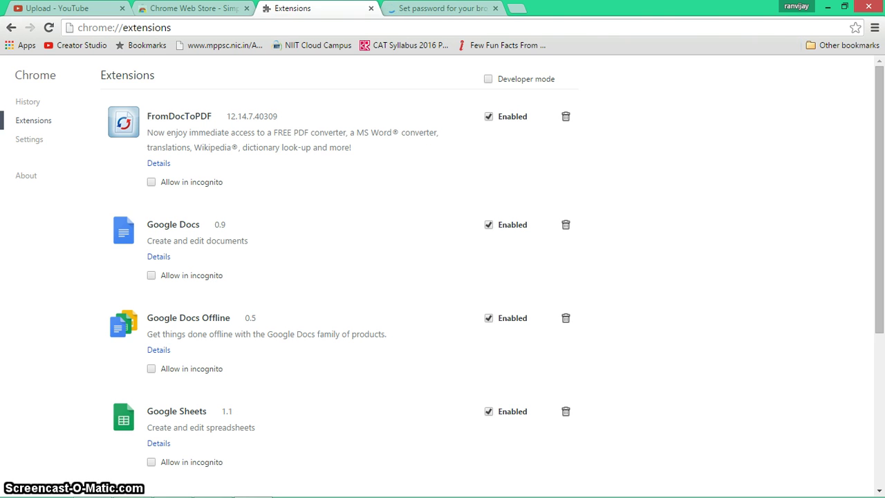
{"action": "left_click", "coordinate": [438, 8]}
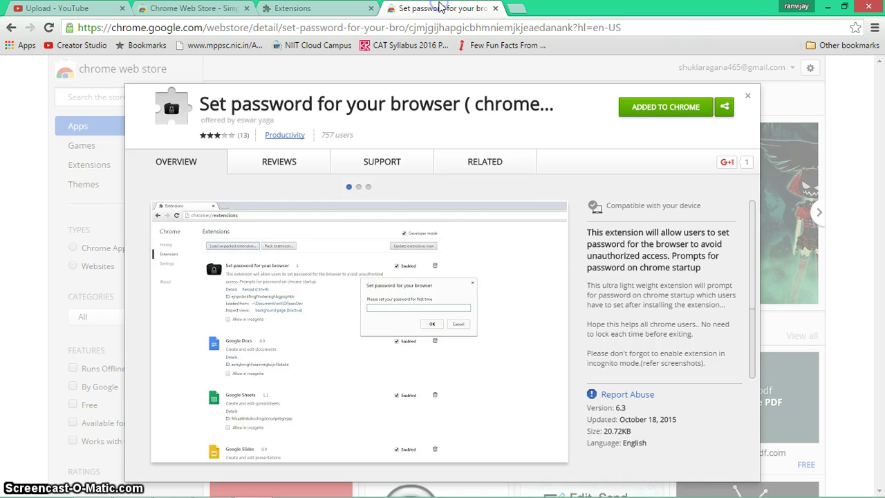